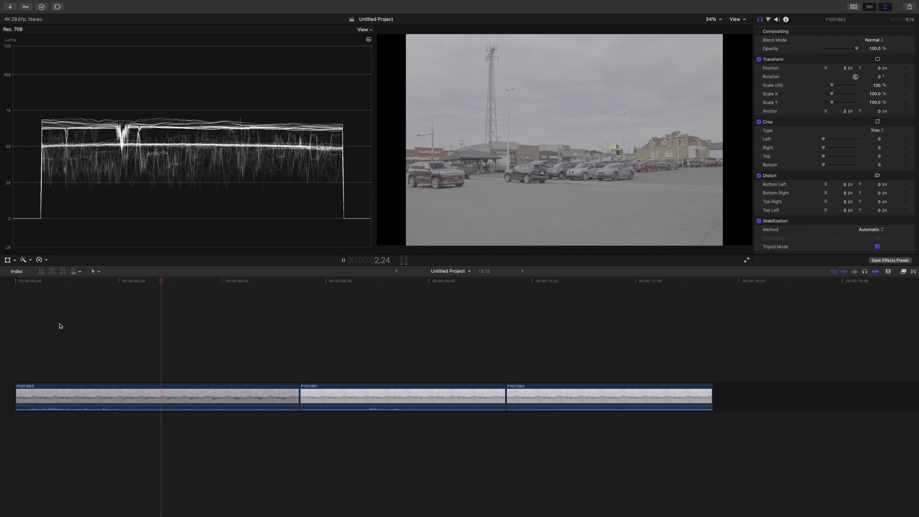
pyautogui.press('space')
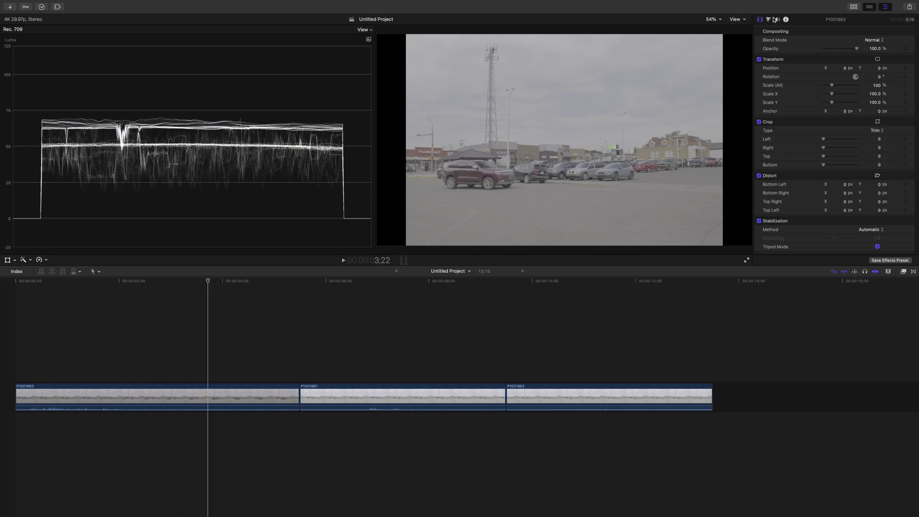
pyautogui.click(769, 19)
pyautogui.moveTo(896, 127); pyautogui.dragTo(832, 136)
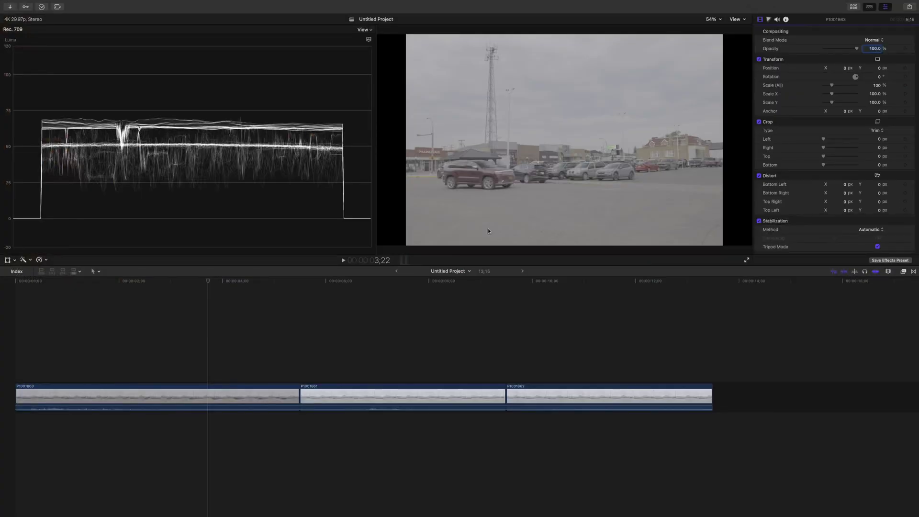
pyautogui.click(489, 231)
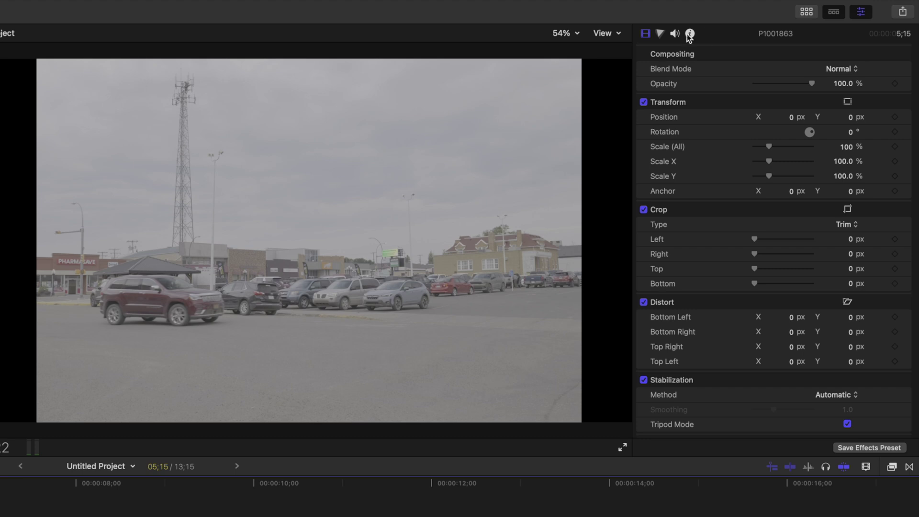
# Step: Set clip P1001863's Camera LUT to the built-in Panasonic V-Log in the Extended metadata view
pyautogui.click(689, 34)
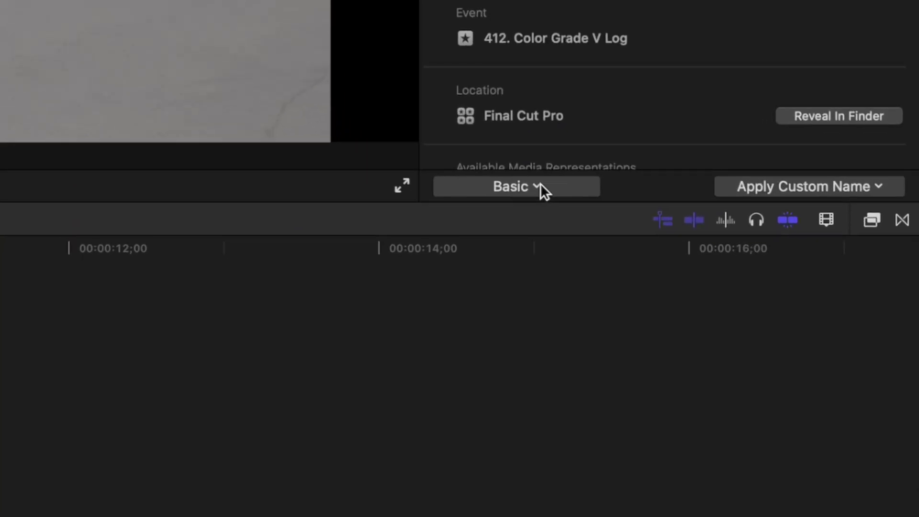
pyautogui.click(541, 186)
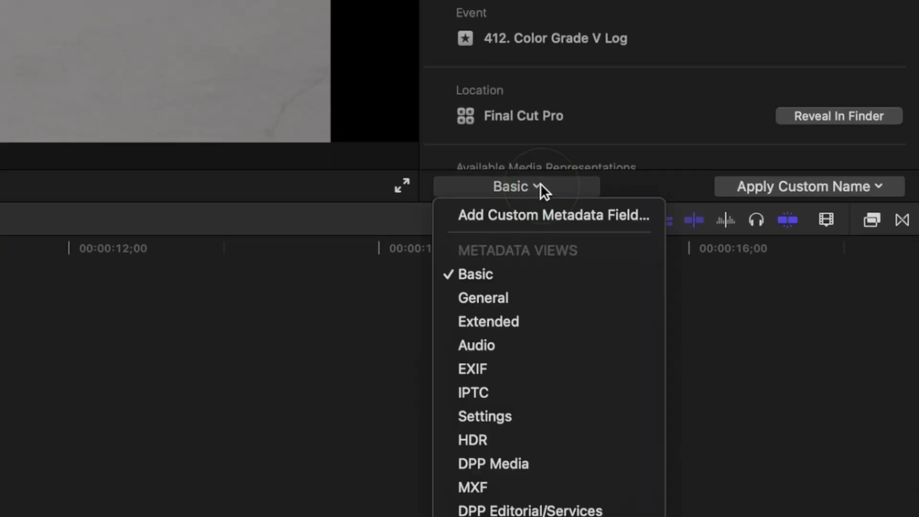
pyautogui.click(558, 321)
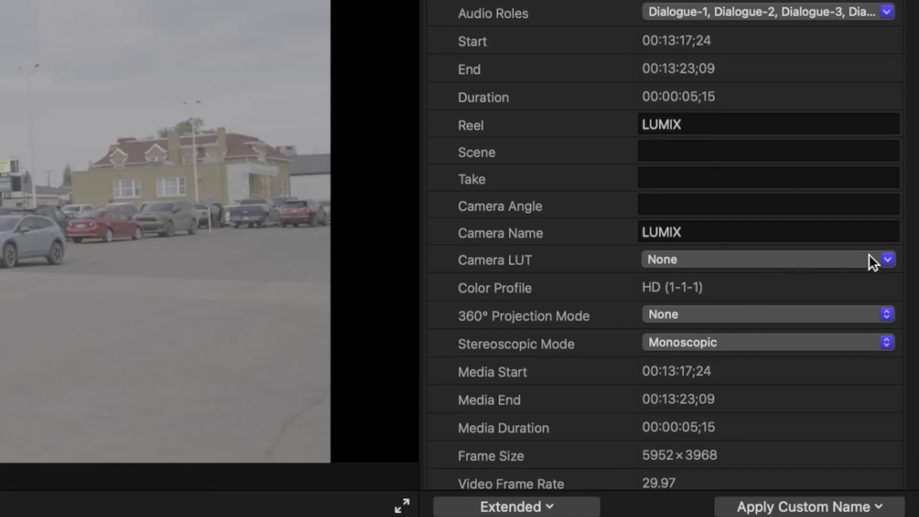
pyautogui.click(886, 261)
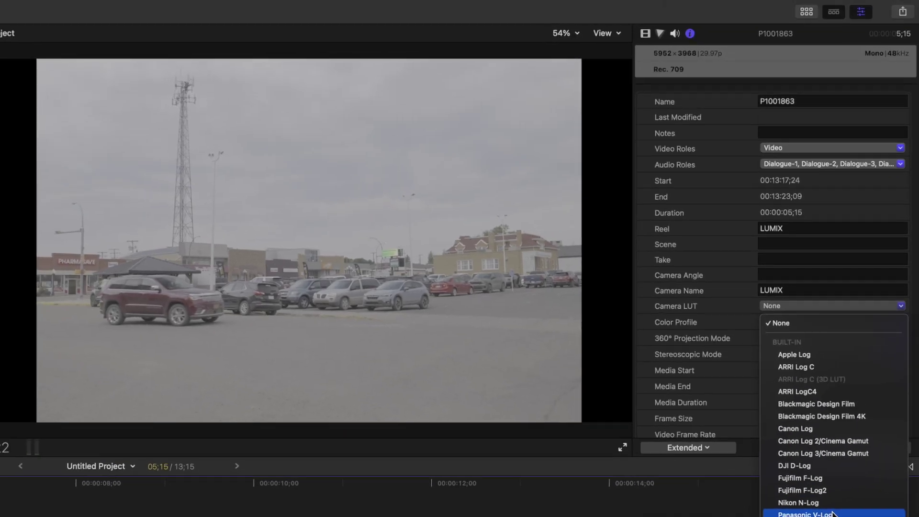
pyautogui.click(833, 514)
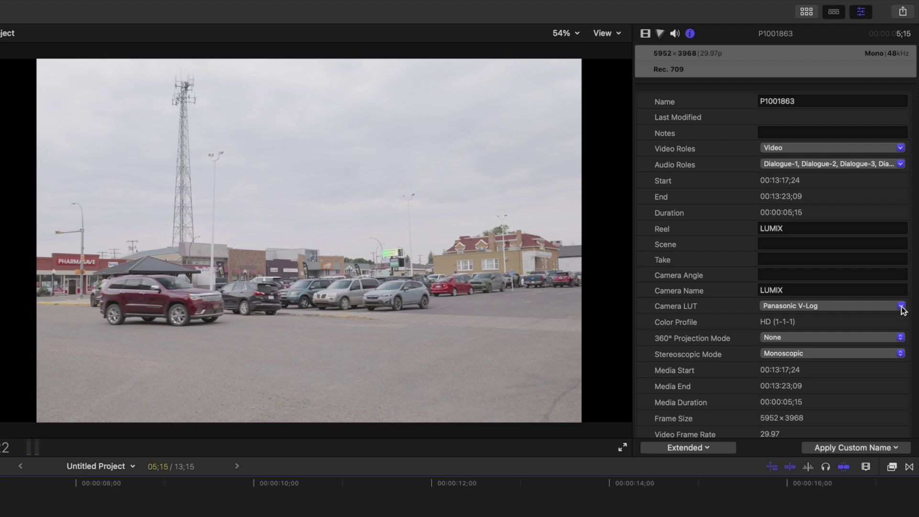
pyautogui.click(901, 306)
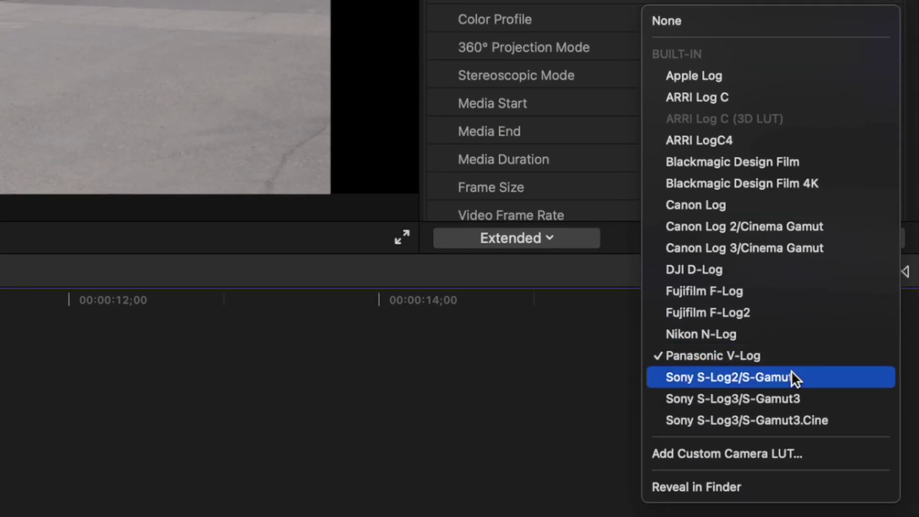
# Step: Load the custom 'BaseLUTs - Panasonic V-Log (S5ii).cube' file as the first clip's camera LUT
pyautogui.click(796, 445)
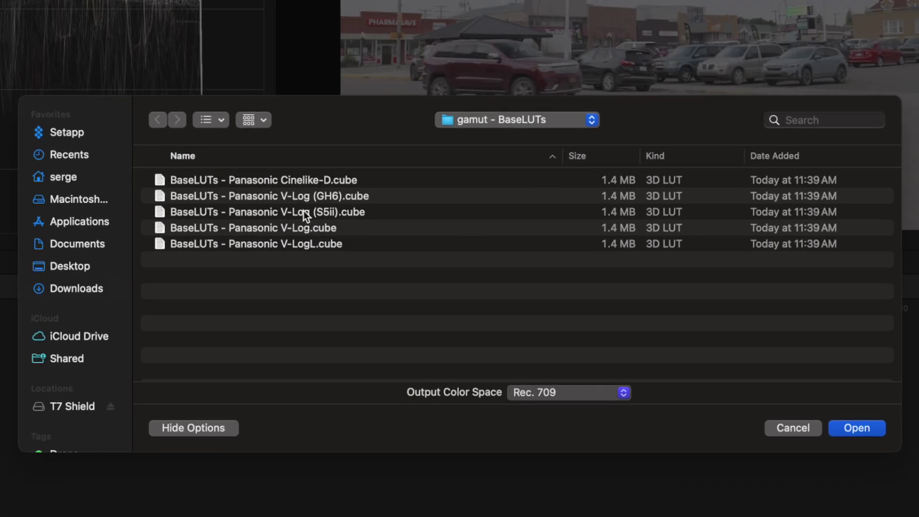
pyautogui.click(303, 213)
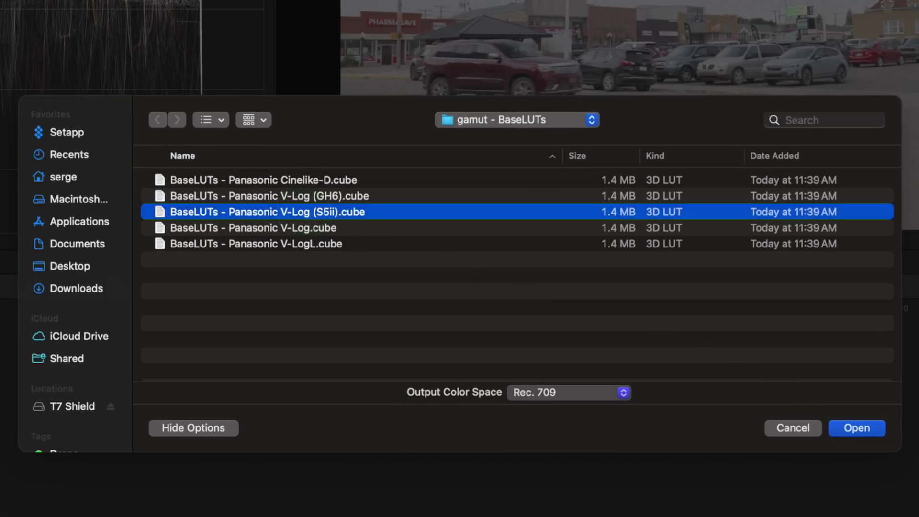
pyautogui.press('Return')
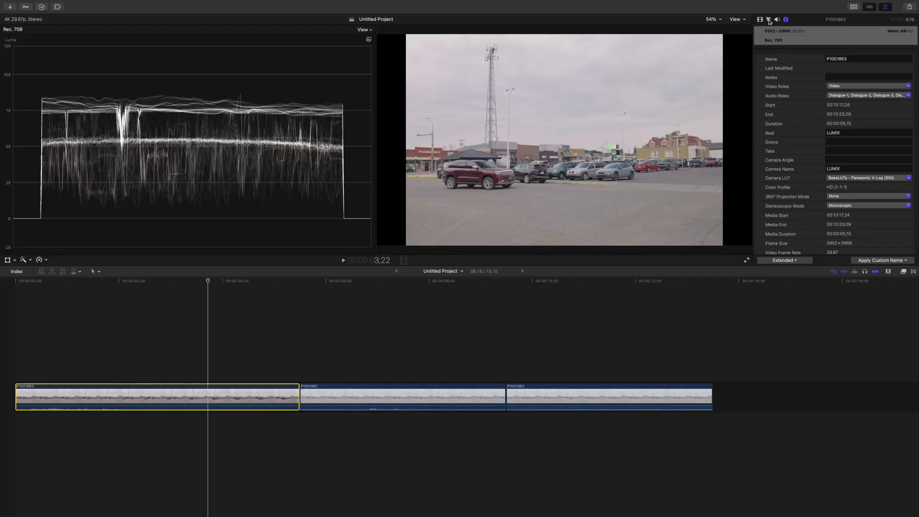
# Step: Raise the first clip's Highlights brightness in Color Wheels 1, then fine-tune highlights and shadows
pyautogui.click(769, 20)
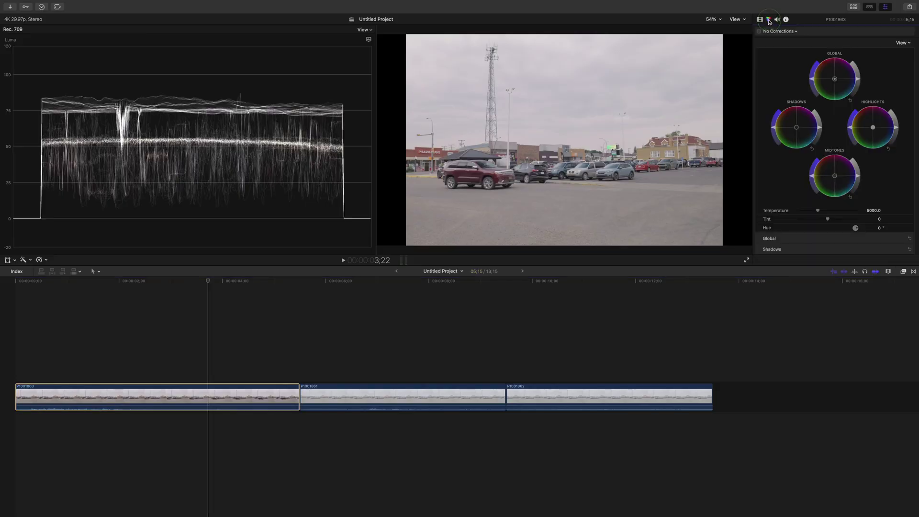
pyautogui.moveTo(897, 131); pyautogui.dragTo(894, 116)
pyautogui.moveTo(819, 128); pyautogui.dragTo(820, 131)
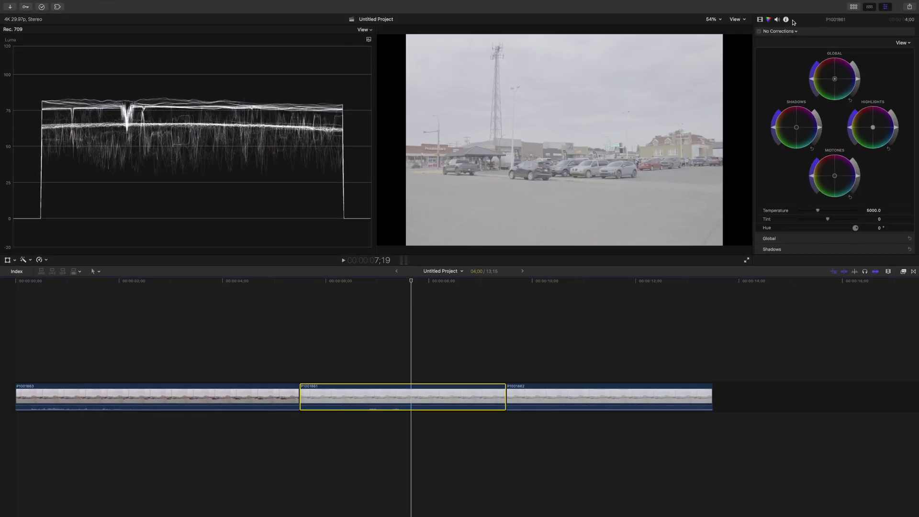
# Step: Set clip P1001861's Camera LUT to BaseLUTs - Panasonic V-Log (S5ii)
pyautogui.click(787, 20)
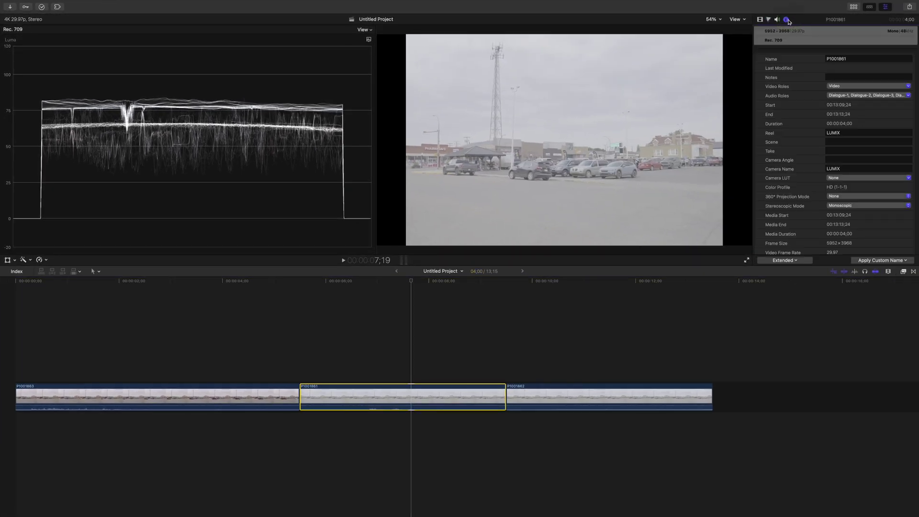
pyautogui.click(909, 179)
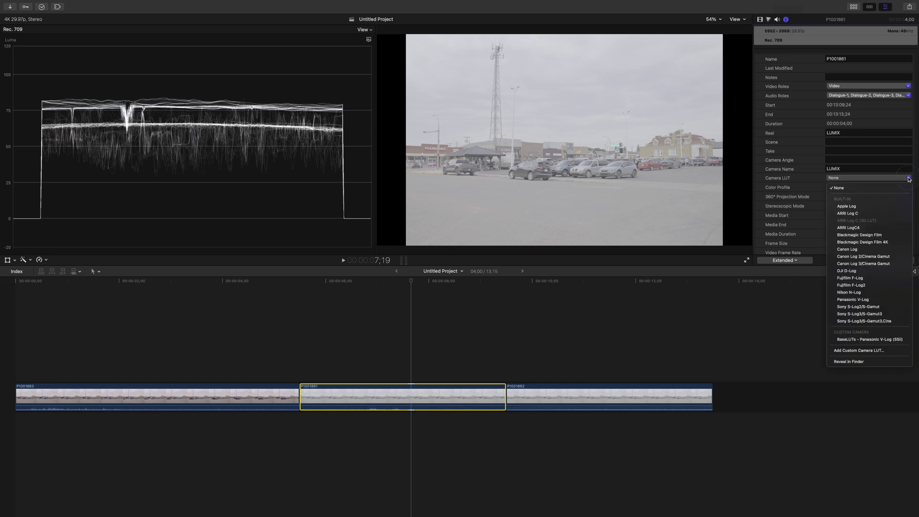
pyautogui.click(900, 339)
# Step: Lower the second clip's Global brightness in Color Wheels and mark luma level 73 on the waveform
pyautogui.click(769, 20)
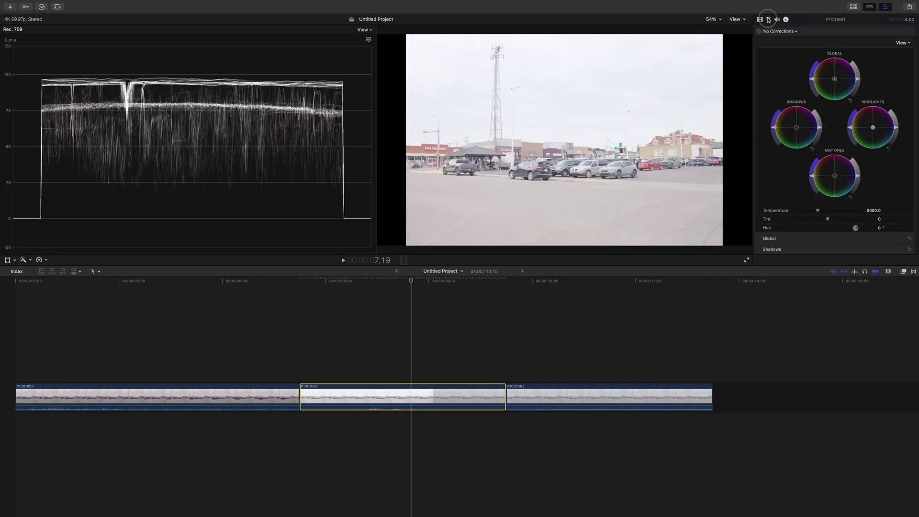
pyautogui.moveTo(860, 81); pyautogui.dragTo(856, 92)
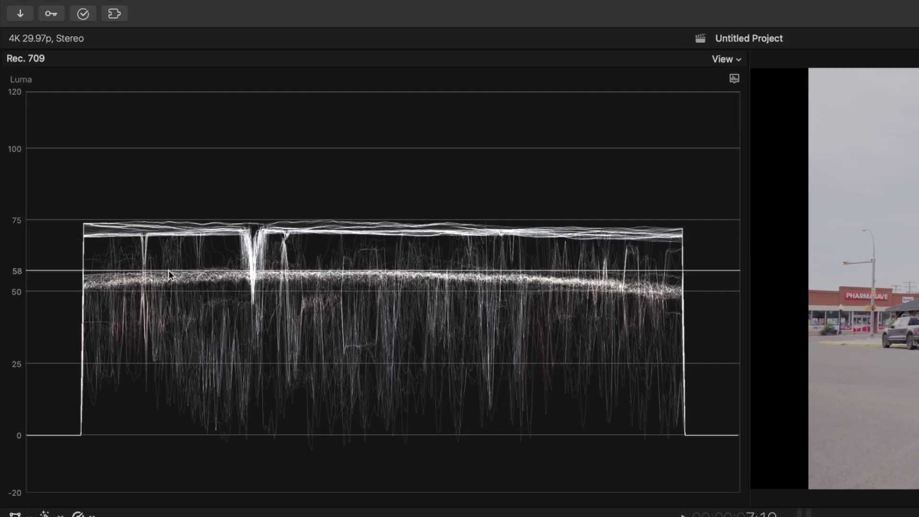
pyautogui.moveTo(223, 143); pyautogui.dragTo(227, 132)
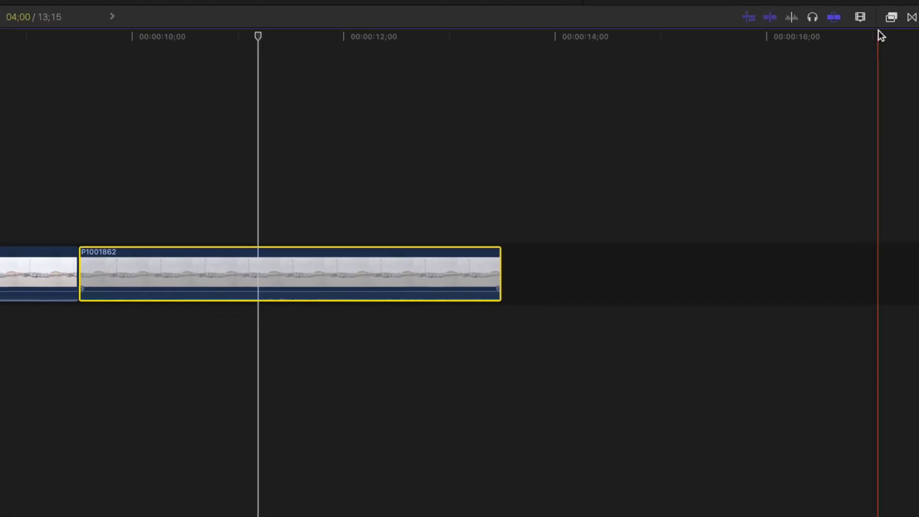
# Step: Add a Custom LUT effect using the Panasonic V-Log (S5ii) cube file to clip P1001862
pyautogui.click(904, 272)
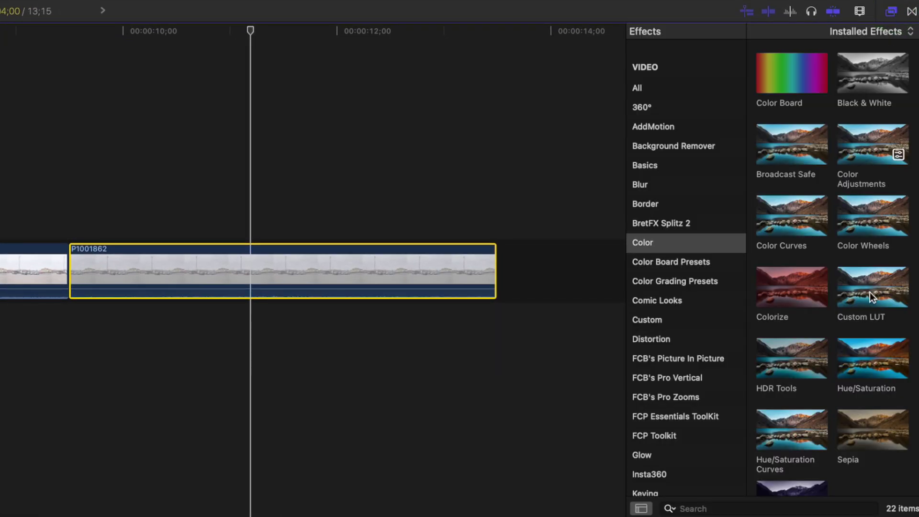
pyautogui.moveTo(869, 292); pyautogui.dragTo(256, 261)
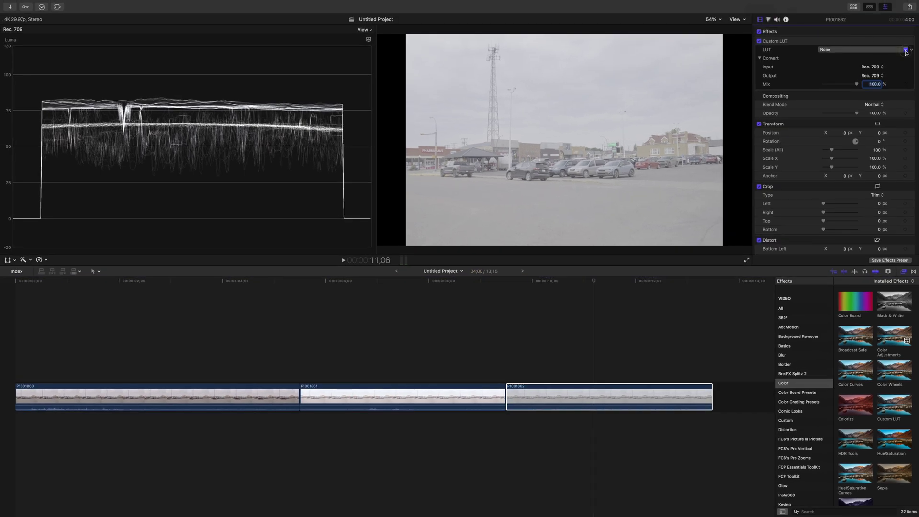
pyautogui.click(905, 50)
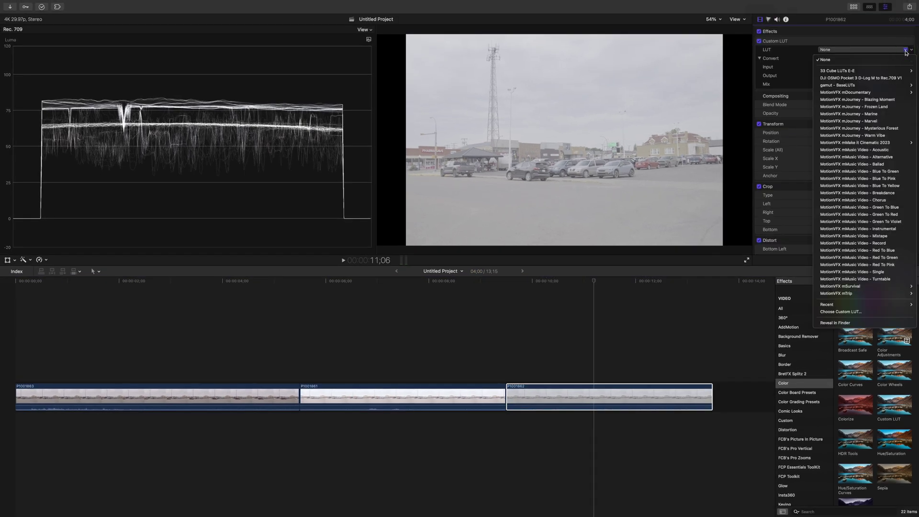
pyautogui.click(879, 312)
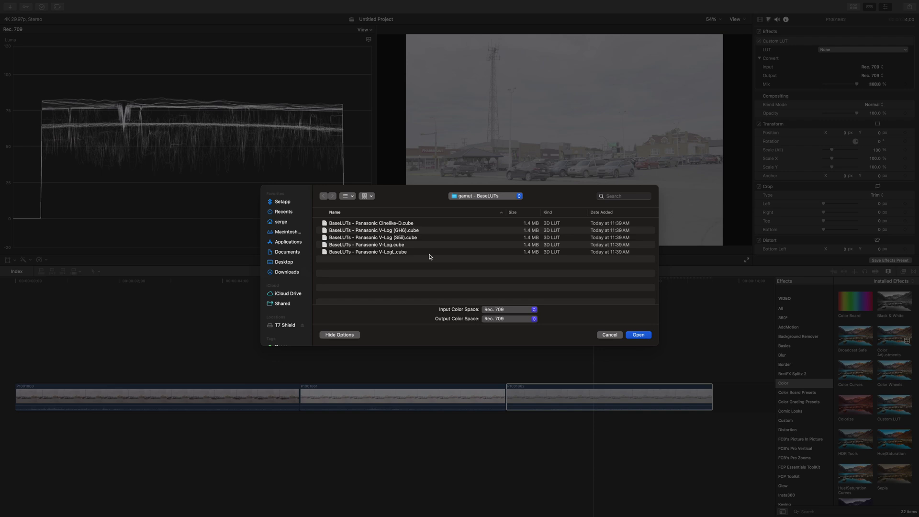
pyautogui.click(399, 238)
pyautogui.click(636, 335)
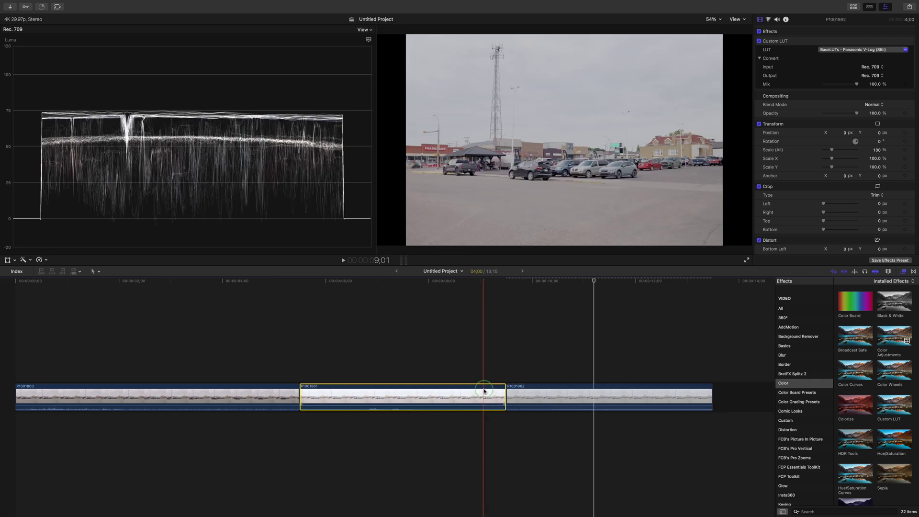
pyautogui.moveTo(782, 42); pyautogui.dragTo(592, 403)
# Step: Copy Color Wheels 1 onto P1001862, place it before Custom LUT, and mark luma 68
pyautogui.click(592, 401)
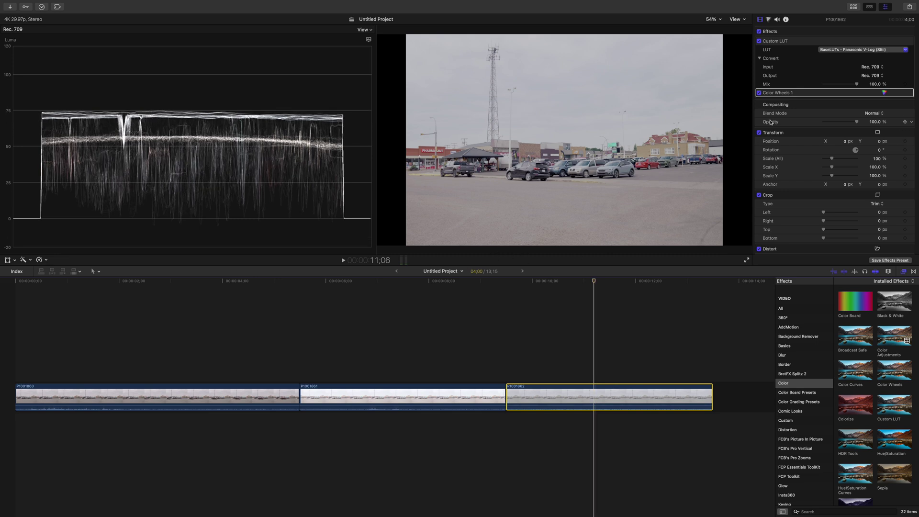
pyautogui.moveTo(790, 97); pyautogui.dragTo(790, 46)
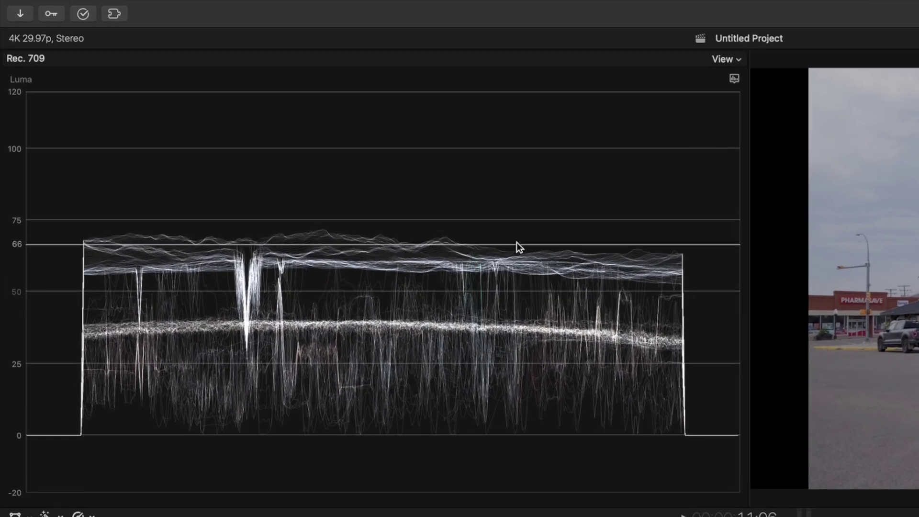
pyautogui.moveTo(516, 243); pyautogui.dragTo(550, 234)
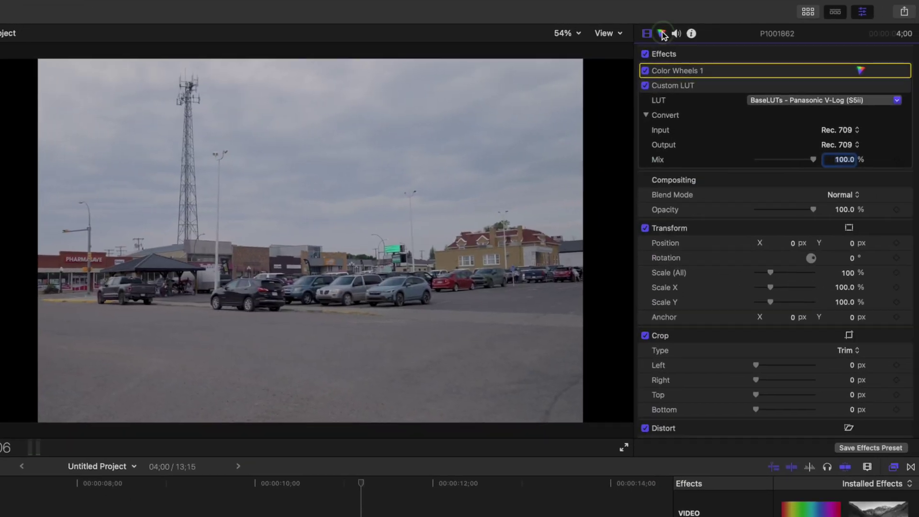
pyautogui.click(659, 33)
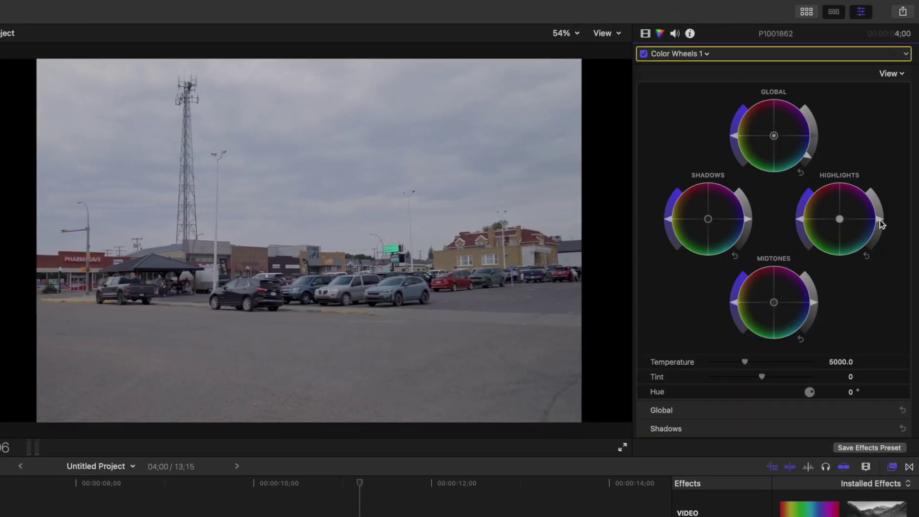